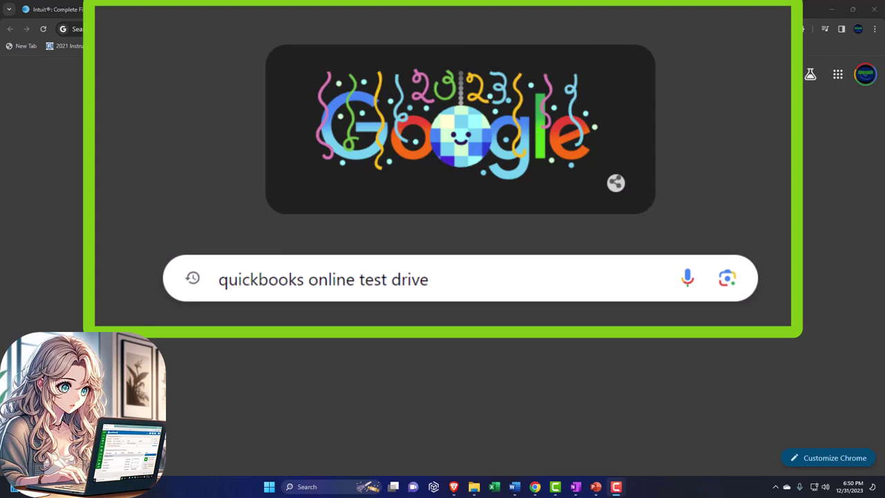
# - Search for the QuickBooks Online test drive, open the United States test drive and complete the security verification
pyautogui.press('Return')
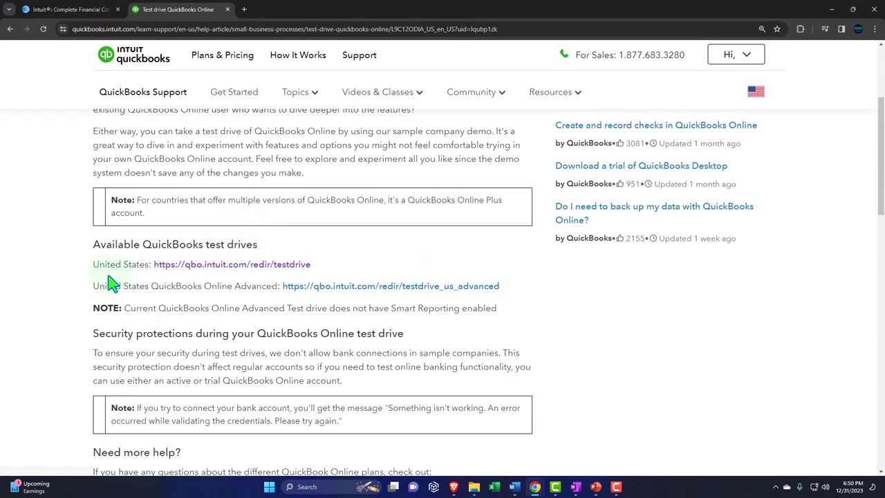
pyautogui.click(190, 271)
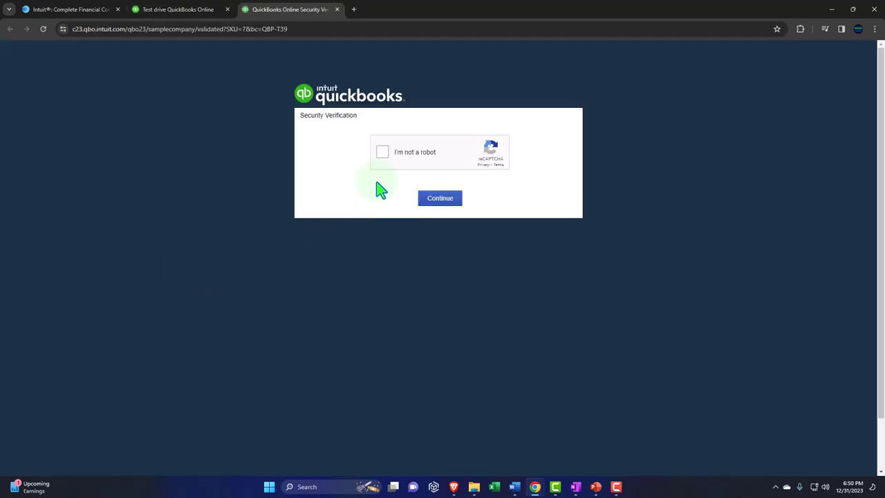
pyautogui.click(382, 154)
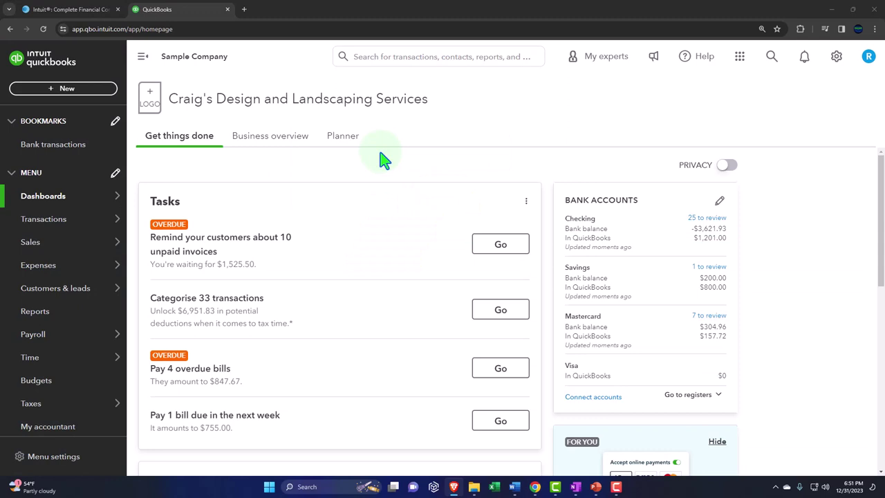
# - Open the Balance Sheet and Profit and Loss favorite reports in separate new browser tabs
pyautogui.moveTo(75, 304)
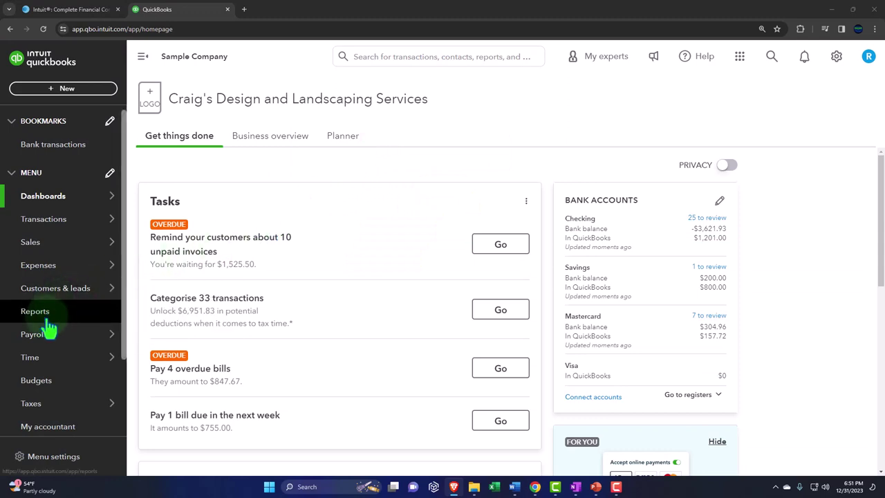
pyautogui.click(45, 318)
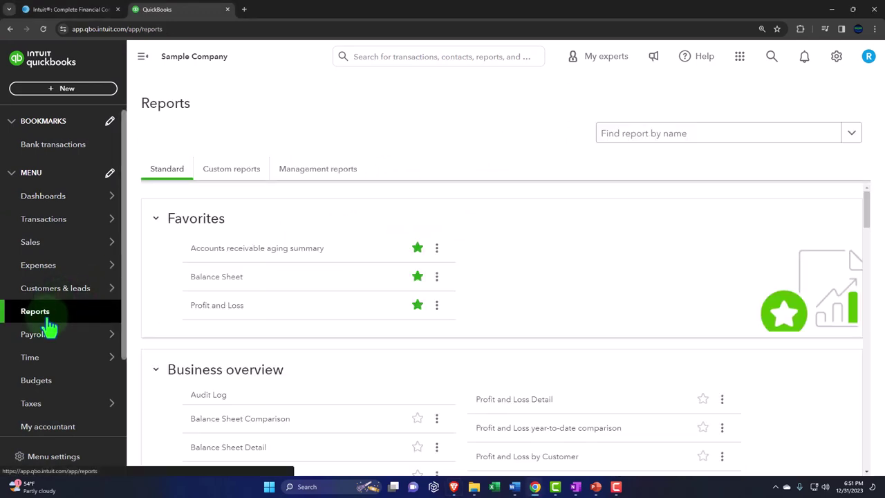
pyautogui.rightClick(213, 280)
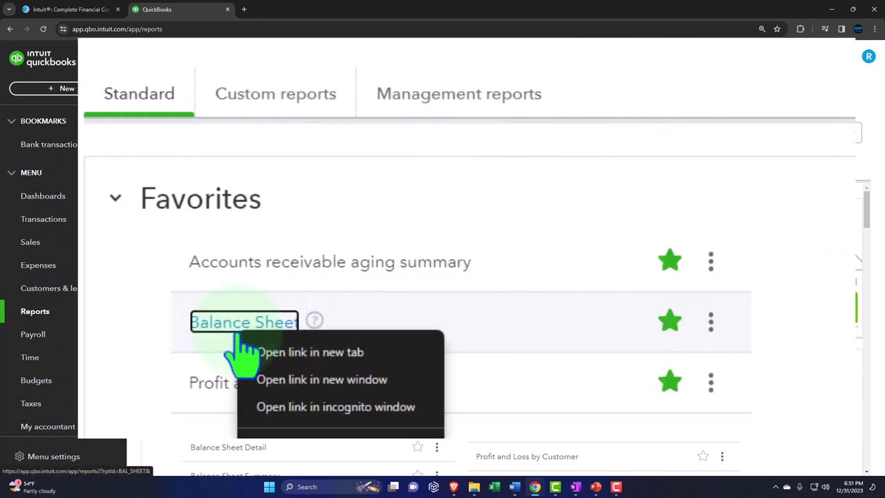
pyautogui.click(353, 354)
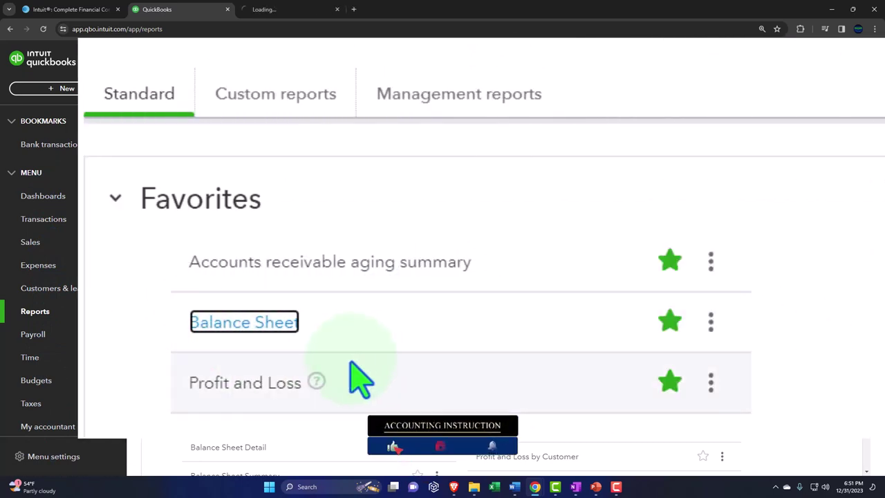
pyautogui.rightClick(269, 388)
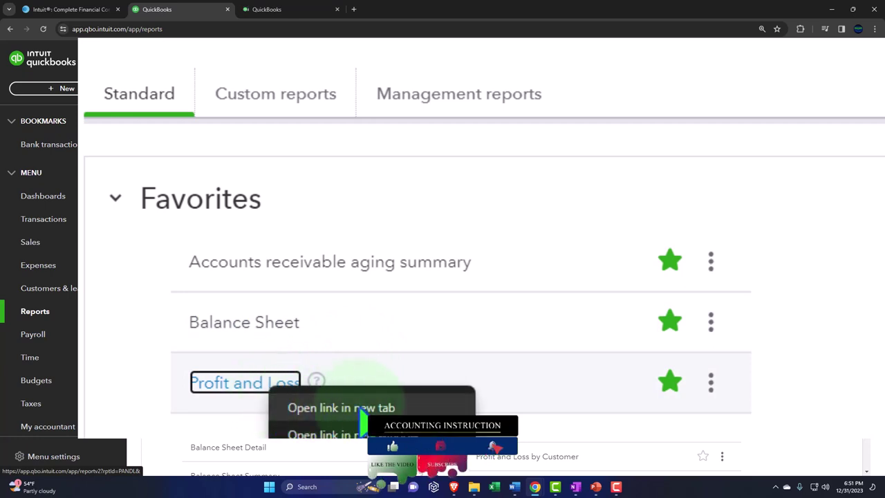
pyautogui.click(387, 407)
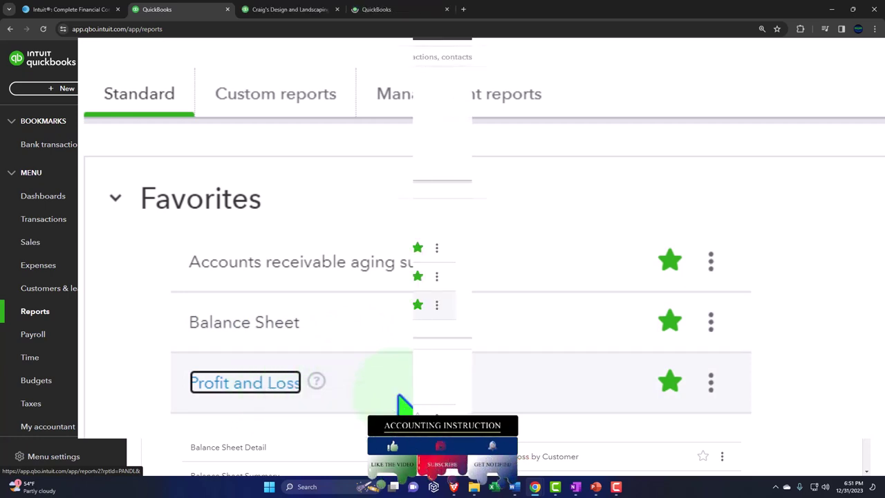
# - Collapse the navigation menu in both the Balance Sheet and the Profit and Loss report tabs
pyautogui.click(290, 9)
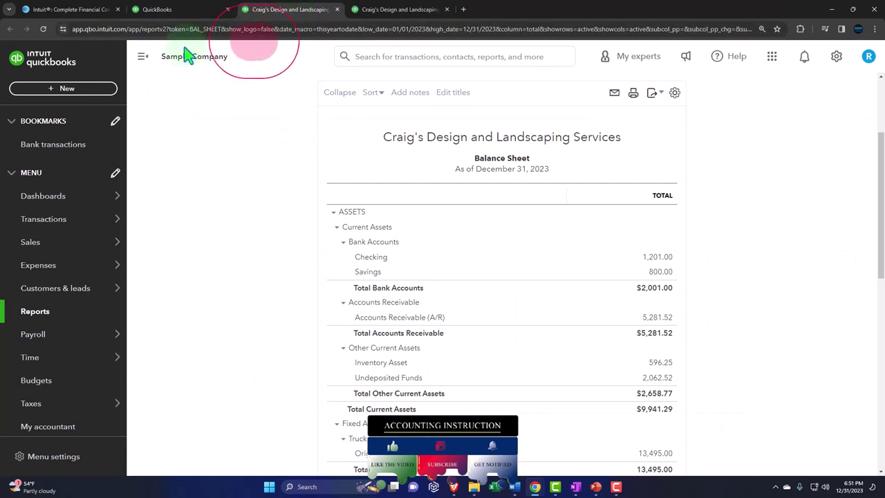
pyautogui.click(143, 57)
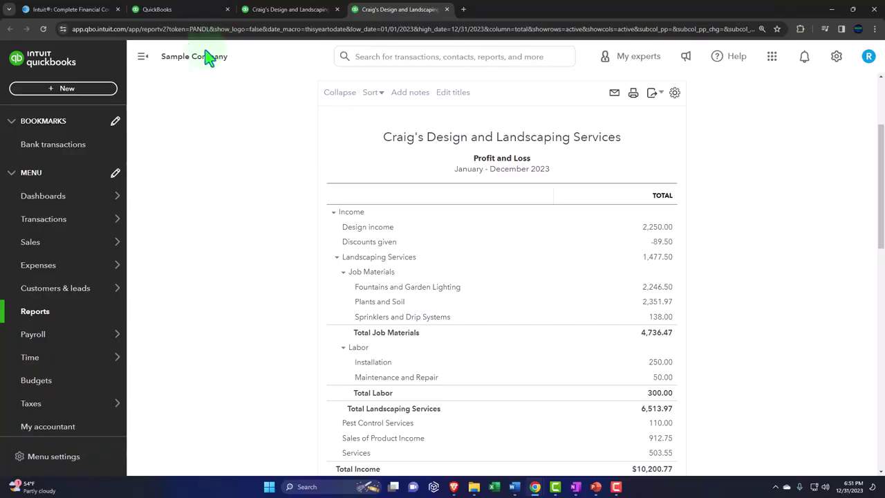
pyautogui.click(142, 56)
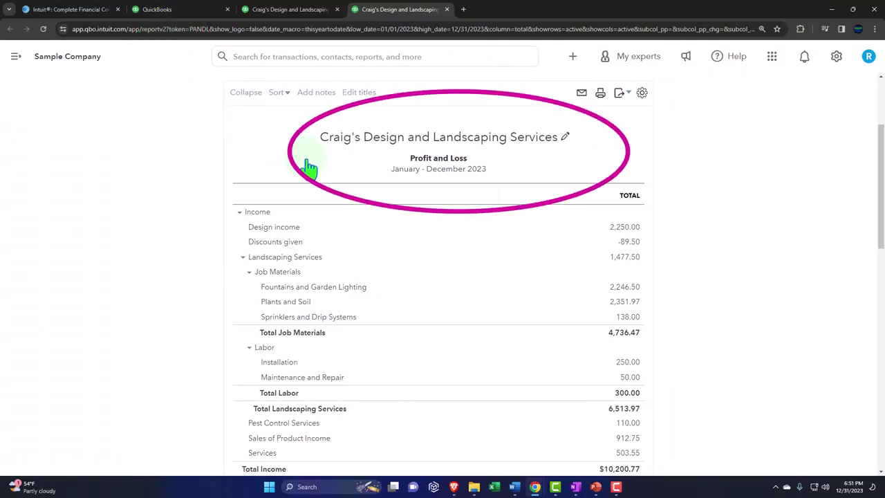
# - Return to the Reports page and display the new-transaction options to review the Employees group
pyautogui.click(202, 11)
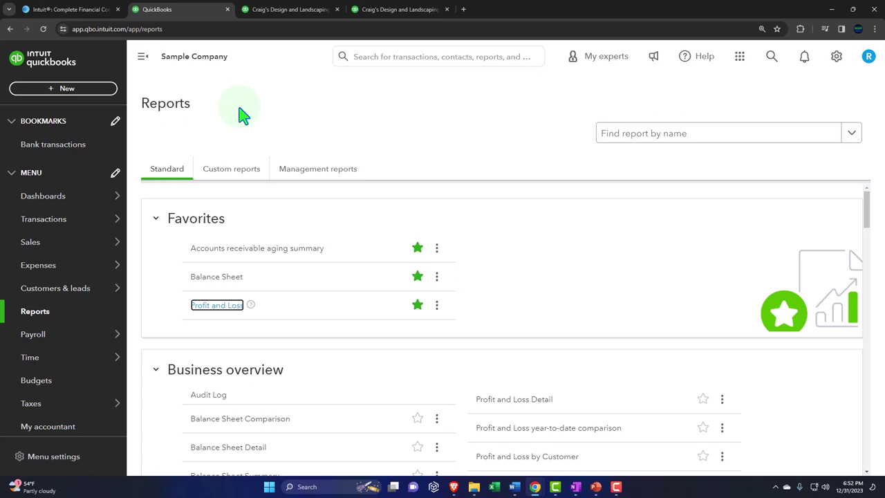
pyautogui.click(76, 90)
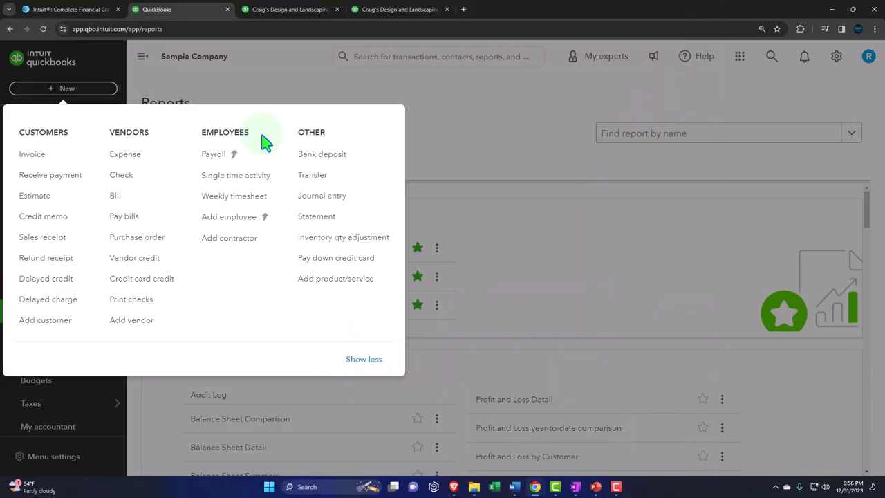
# - Go to the QuickBooks site from Intuit's home page and open its Payroll product page
pyautogui.click(69, 12)
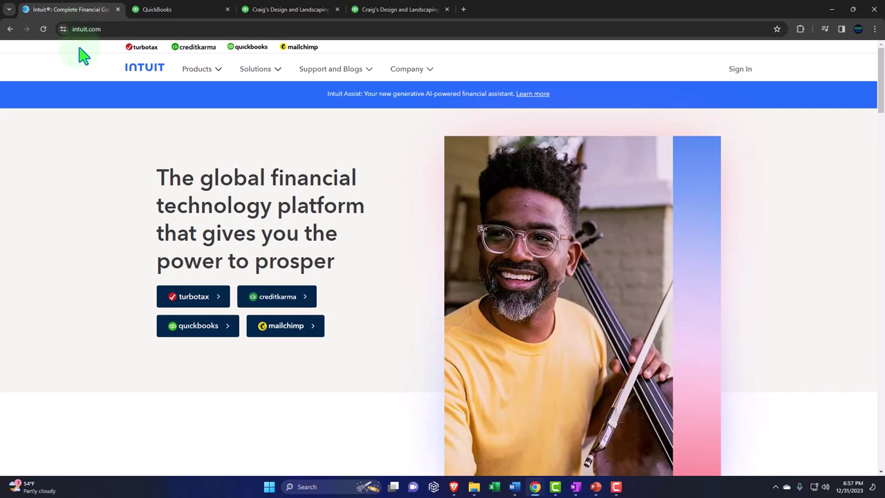
pyautogui.click(246, 57)
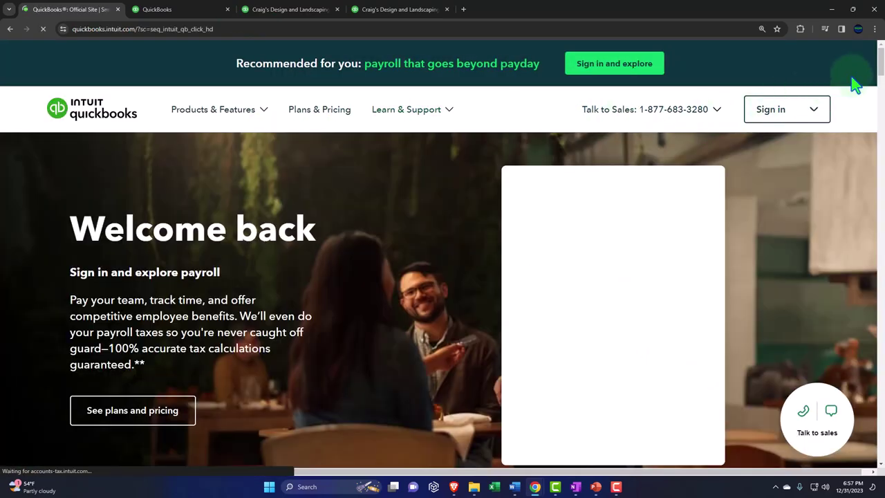
pyautogui.moveTo(879, 60); pyautogui.dragTo(881, 442)
pyautogui.scroll(3, 166, 326)
pyautogui.scroll(3, 167, 326)
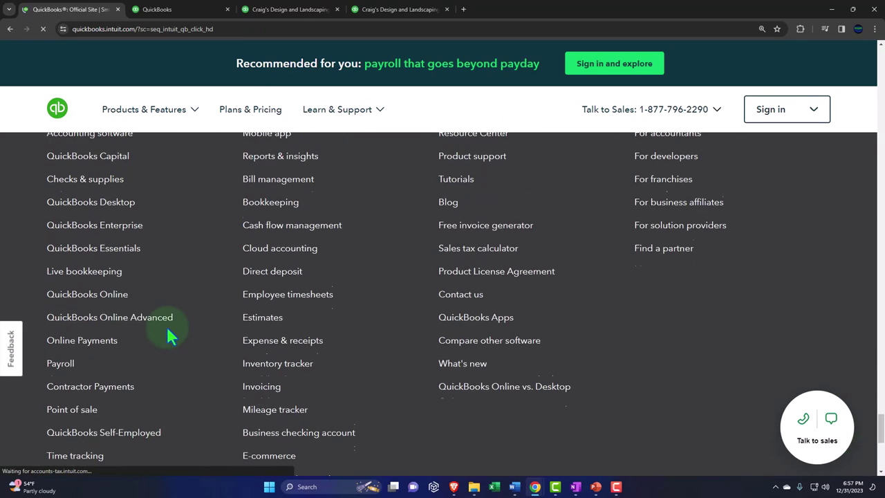
pyautogui.scroll(-2, 87, 217)
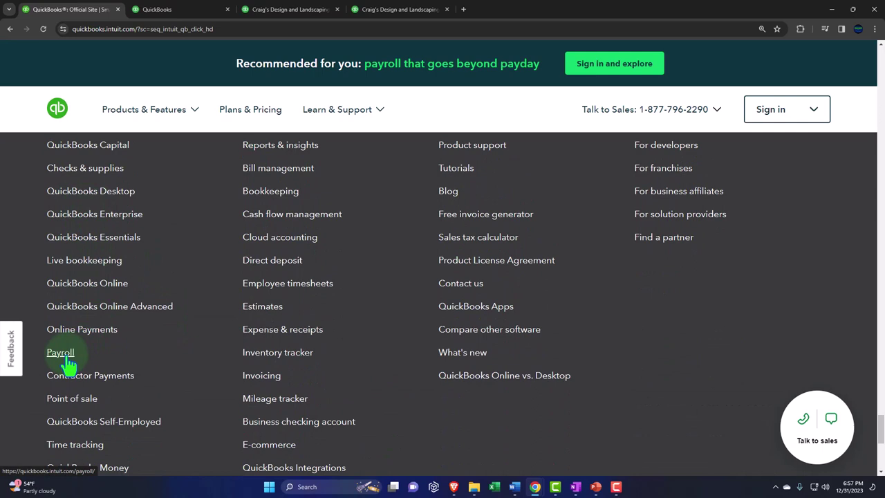
pyautogui.click(69, 359)
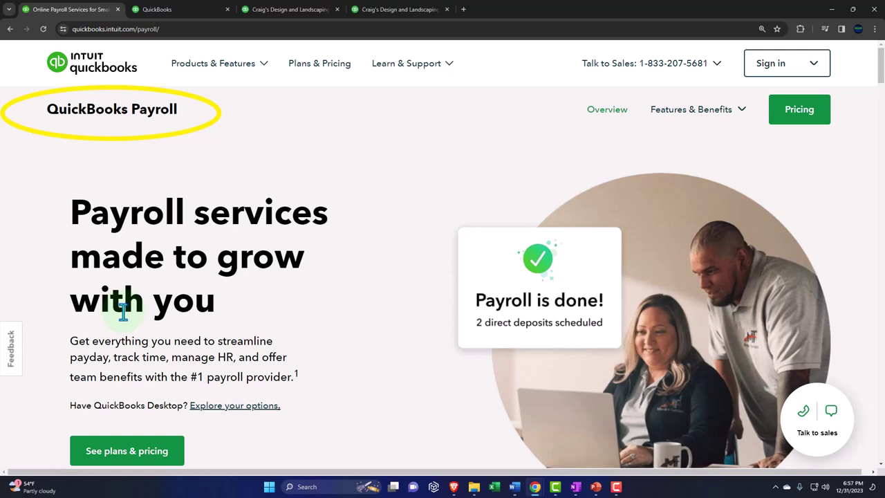
# - Open the QuickBooks Payroll plans and pricing and examine the bundled payroll and bookkeeping plans
pyautogui.scroll(-2, 124, 324)
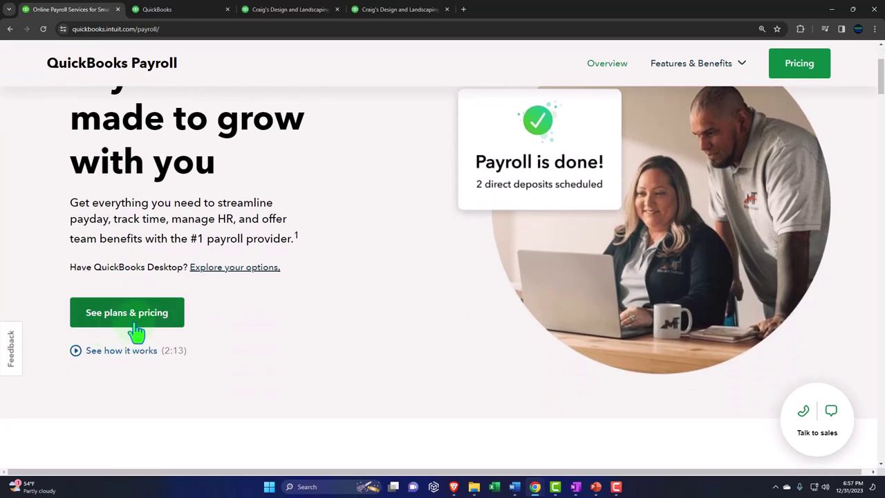
pyautogui.click(144, 323)
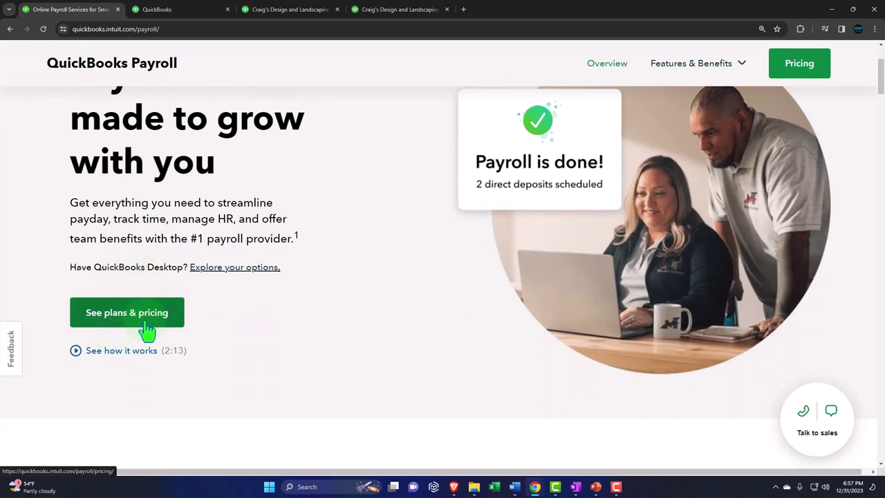
pyautogui.click(146, 330)
pyautogui.scroll(-2, 111, 318)
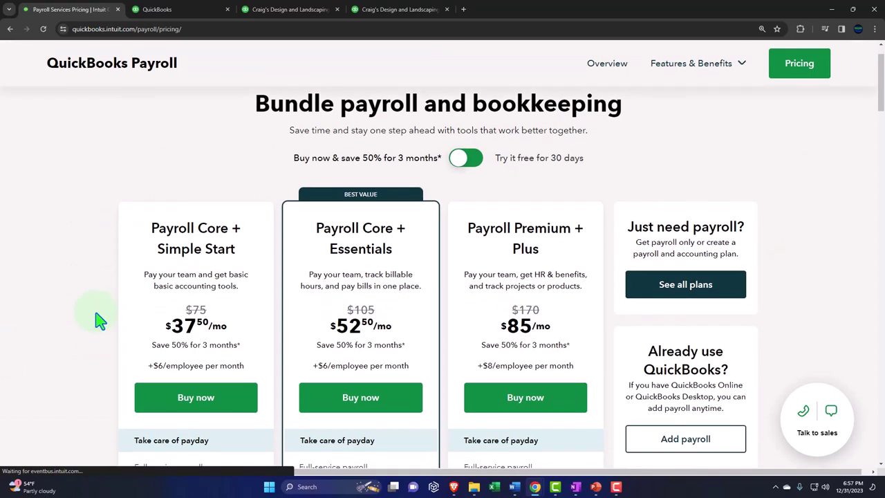
pyautogui.scroll(-2, 97, 319)
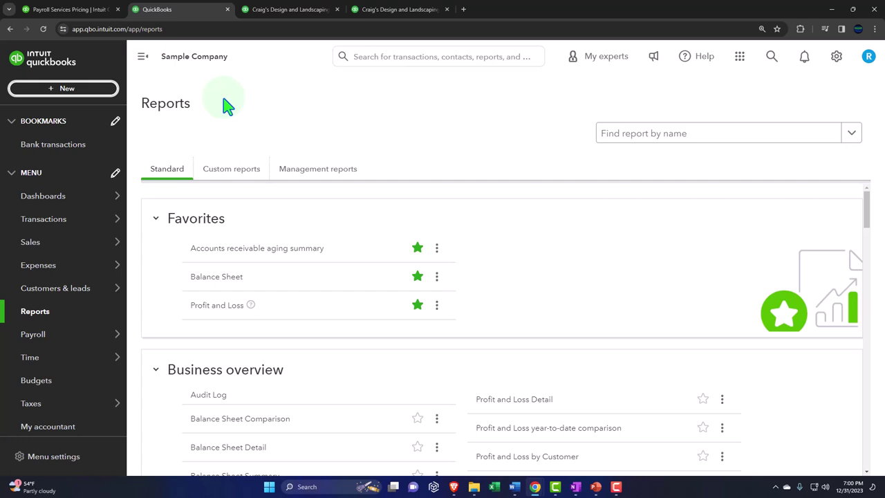
# - Open the sample company's Payroll section on its Employees page
pyautogui.moveTo(52, 335)
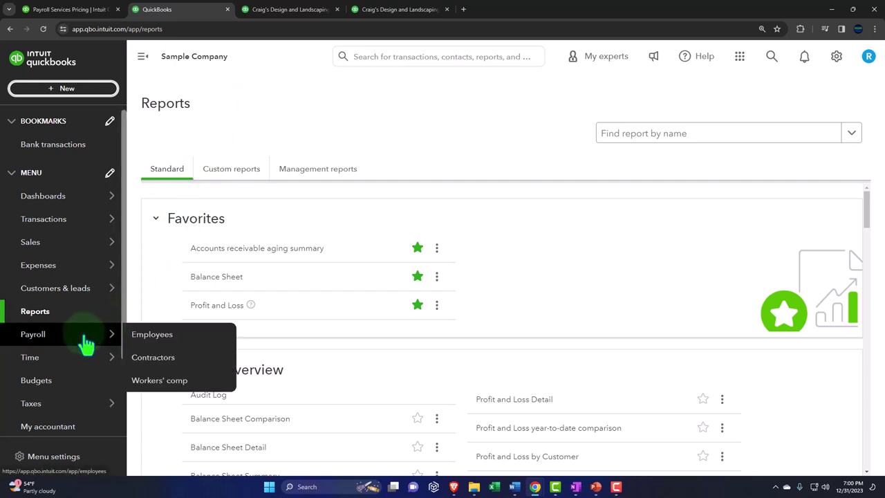
pyautogui.scroll(-1, 38, 332)
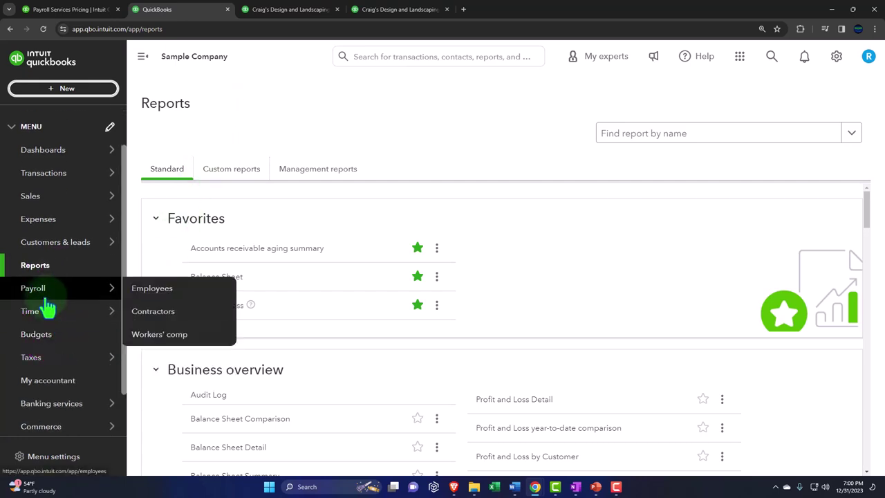
pyautogui.click(46, 299)
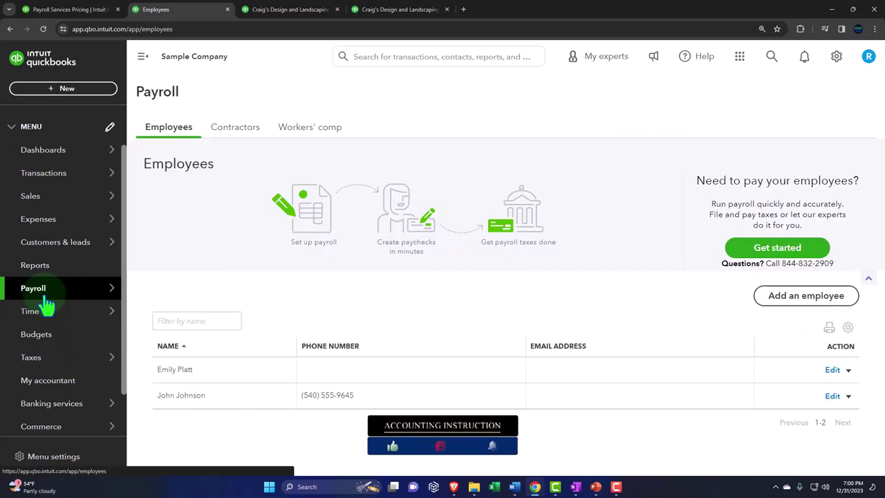
# - Compare the Employees entries among the new-transaction options with the pages offered in the Payroll section
pyautogui.click(61, 96)
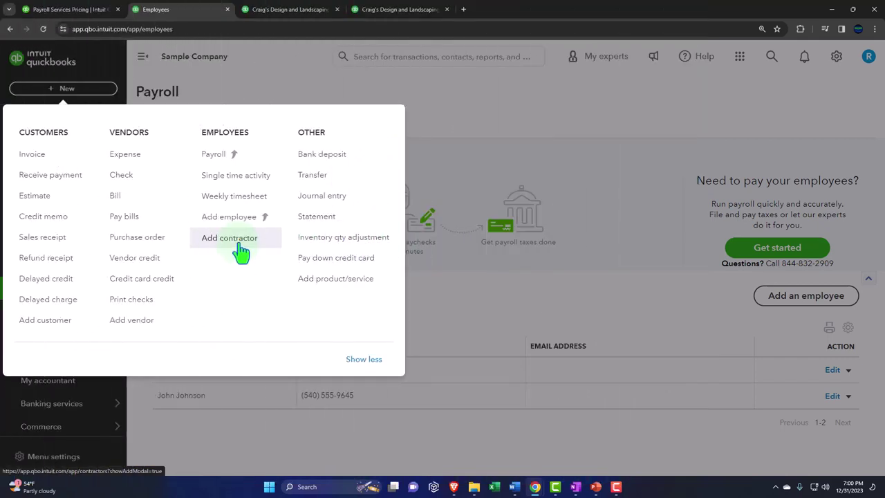
pyautogui.click(465, 118)
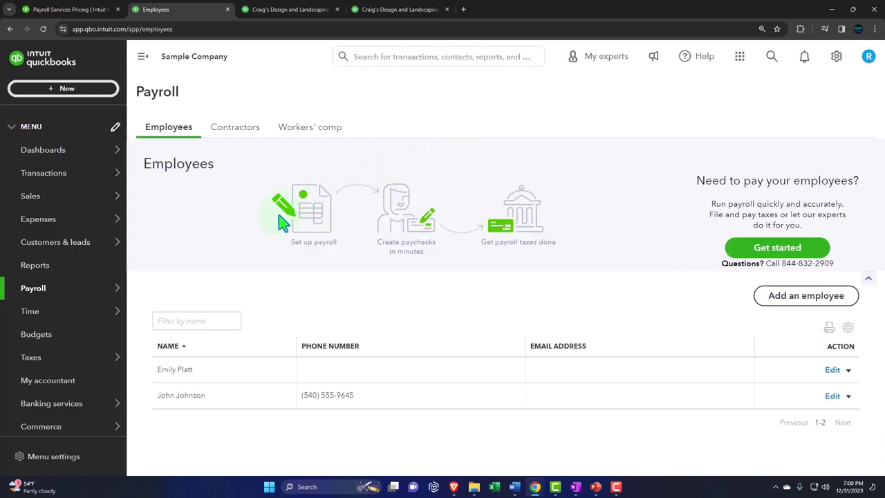
pyautogui.moveTo(69, 288)
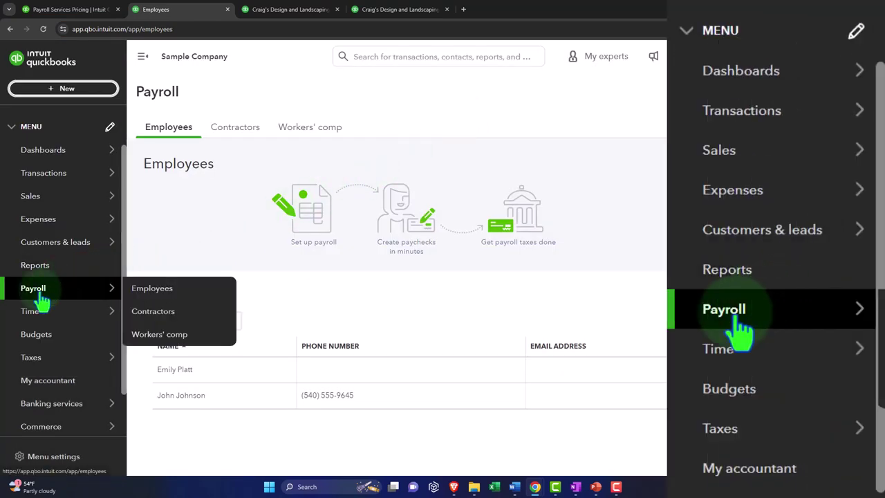
pyautogui.click(40, 295)
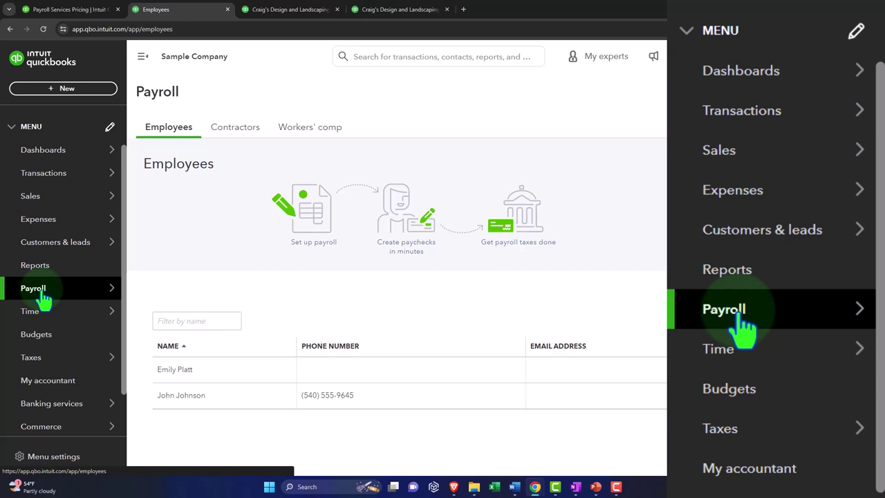
pyautogui.moveTo(67, 247)
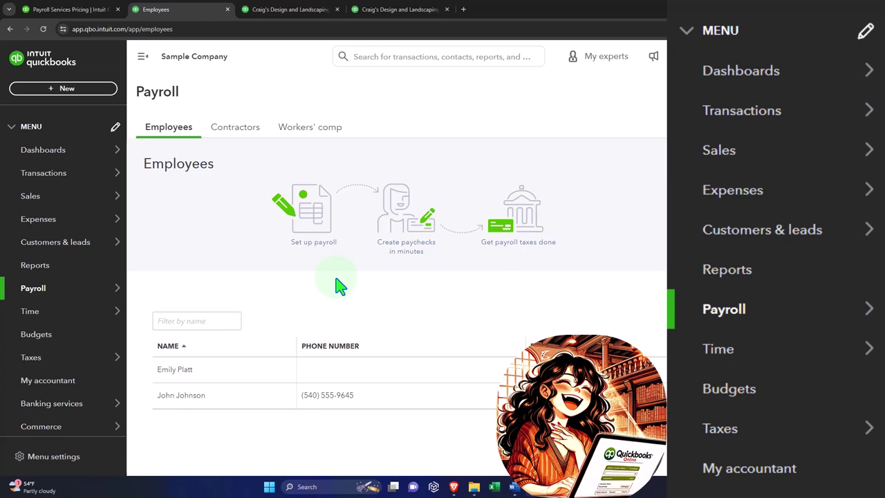
pyautogui.moveTo(78, 294)
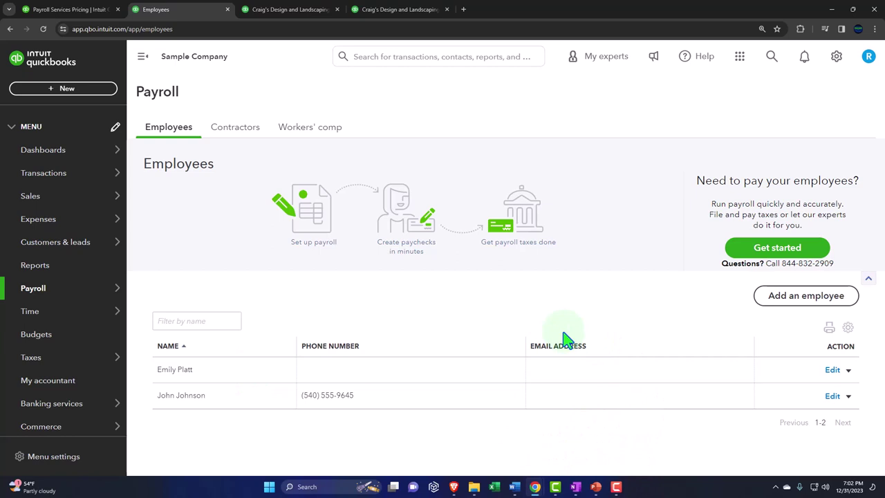
pyautogui.click(100, 91)
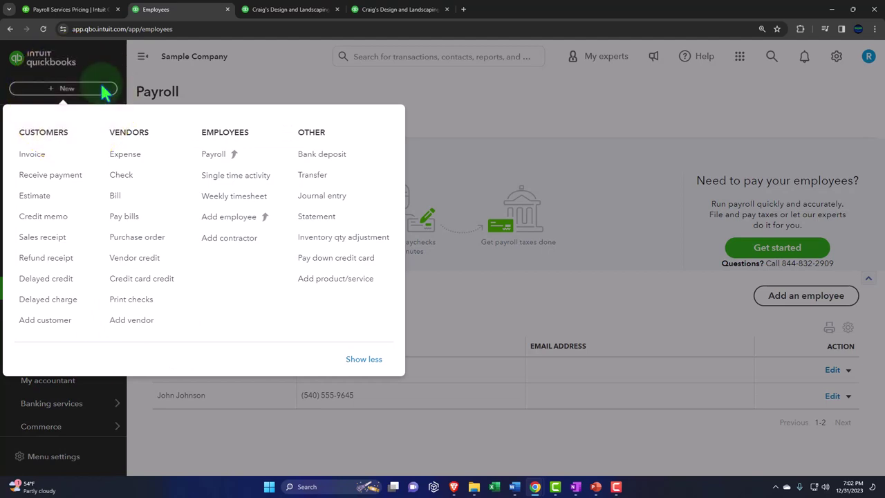
pyautogui.click(505, 125)
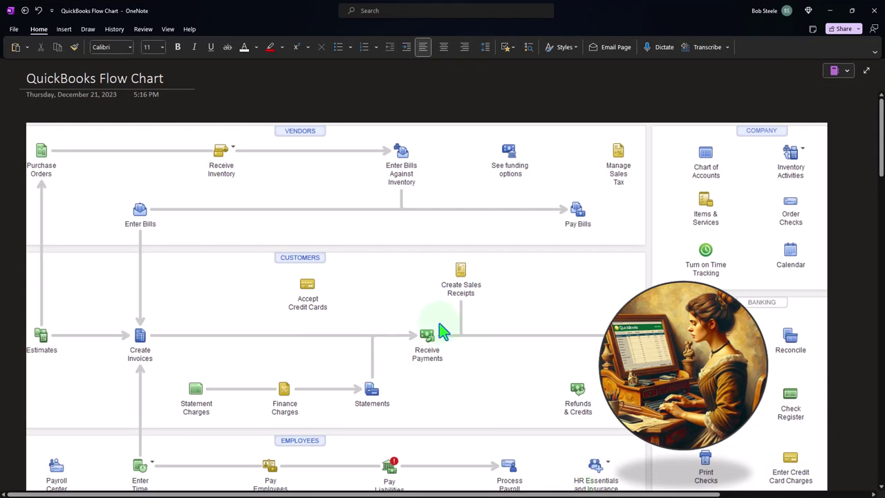
# - Examine the Customers and Employees sections of the QuickBooks Flow Chart in OneNote, focusing on Pay Employees
pyautogui.scroll(-1, 439, 325)
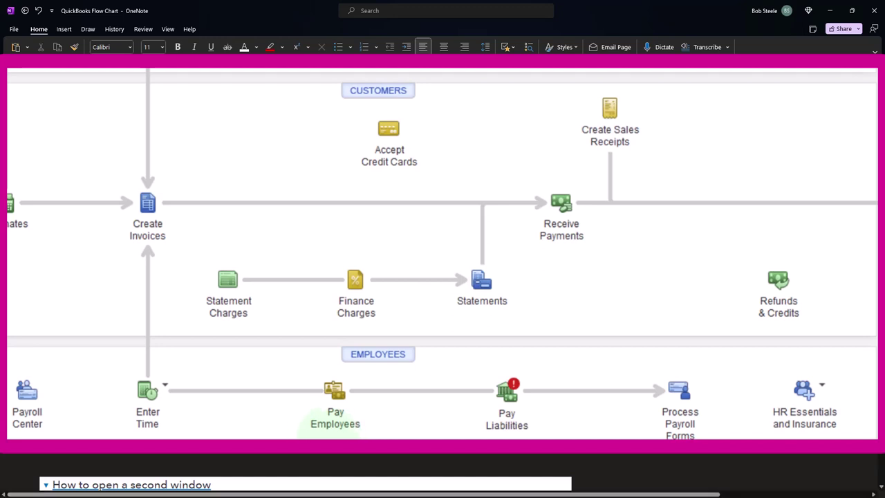
pyautogui.click(325, 433)
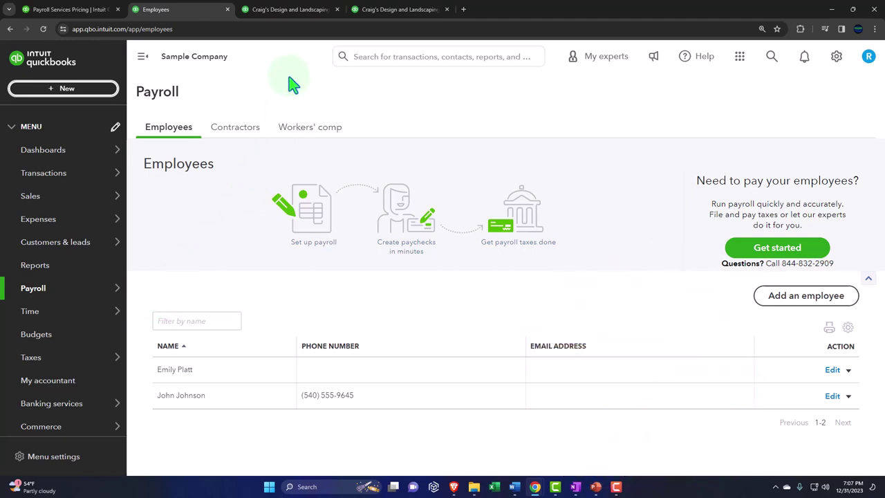
# - View the Balance Sheet report and return to the Payroll section's Employees page
pyautogui.click(288, 11)
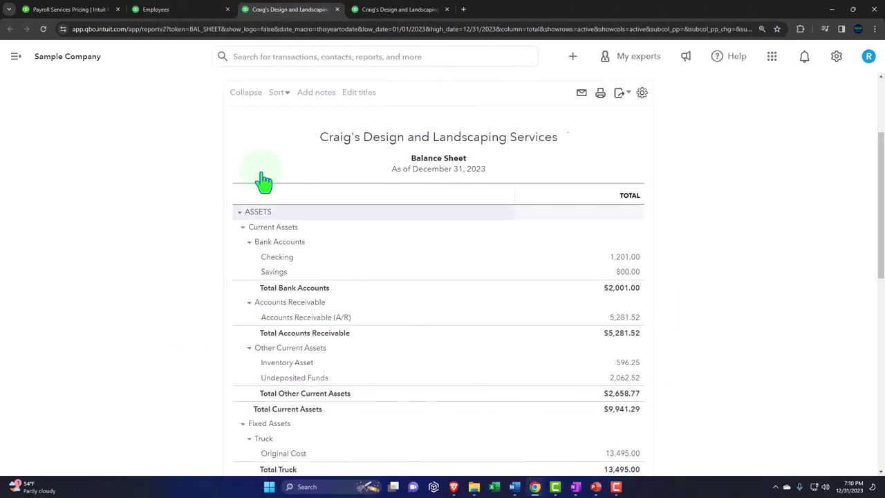
pyautogui.click(185, 10)
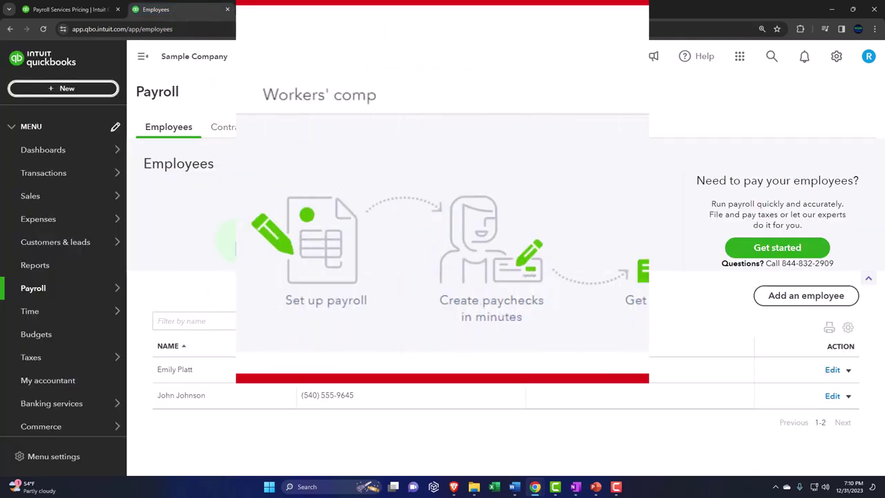